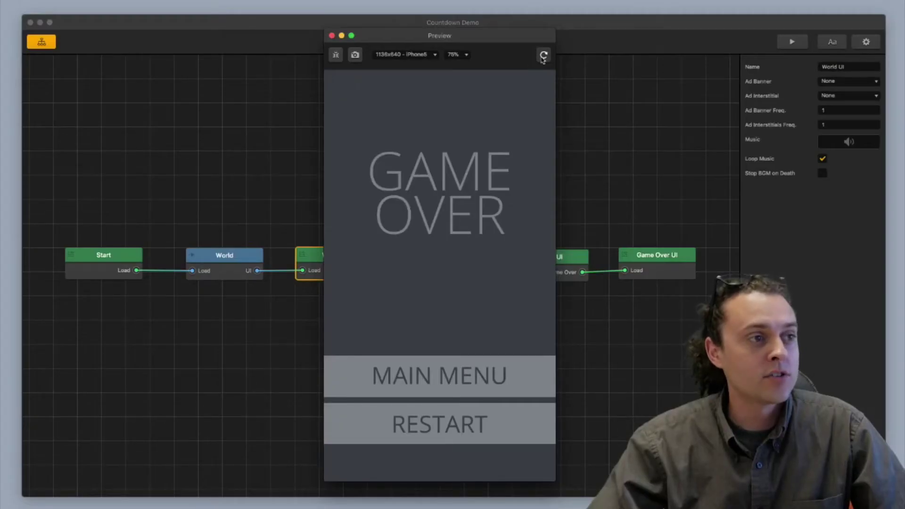
# Restart the game preview from Game Over so the countdown runs through to GO!
pyautogui.click(543, 55)
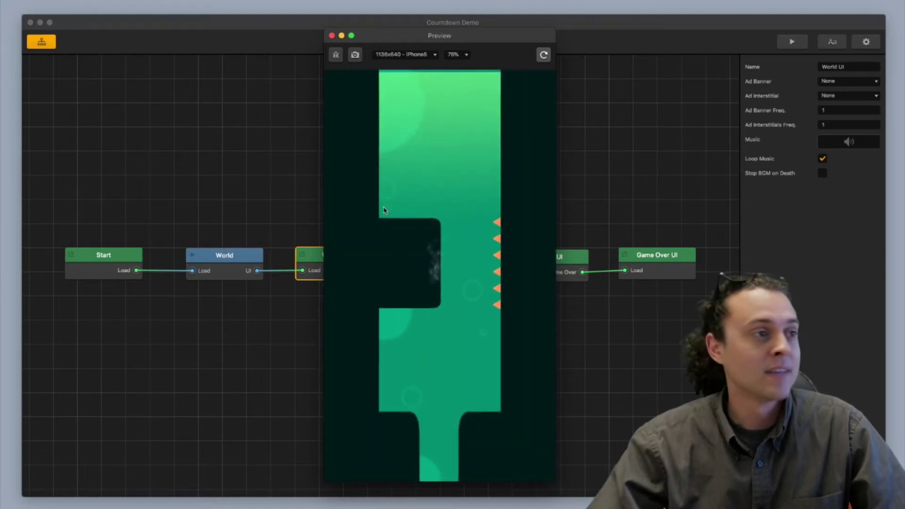
# Close the preview, deselect, and open the World UI node with the Countdown output.
pyautogui.click(332, 36)
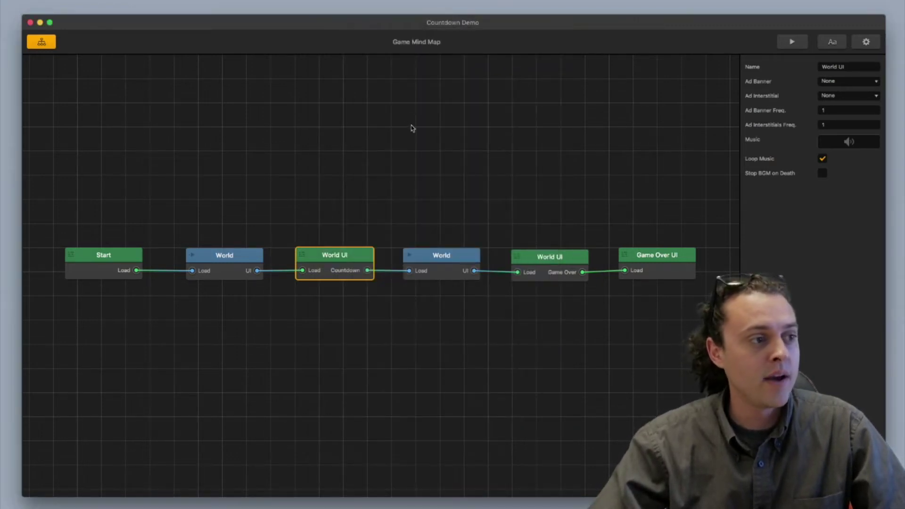
pyautogui.click(262, 315)
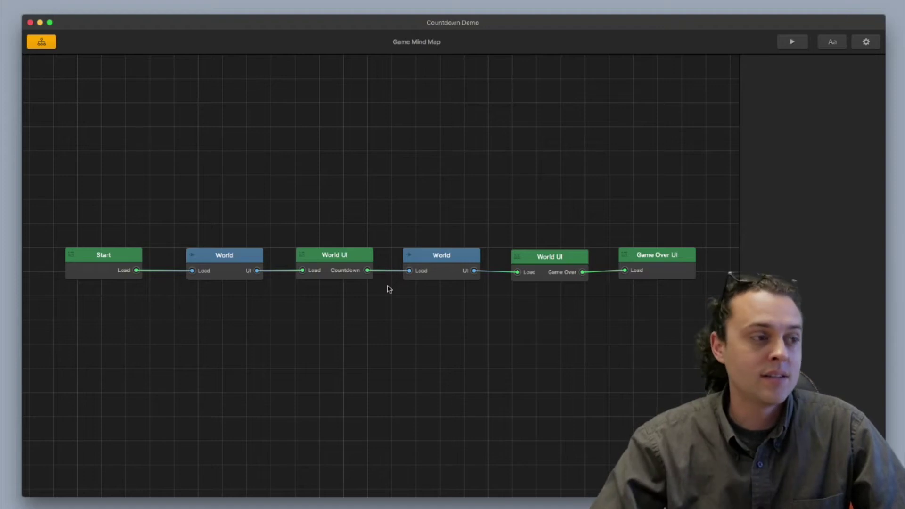
pyautogui.doubleClick(358, 257)
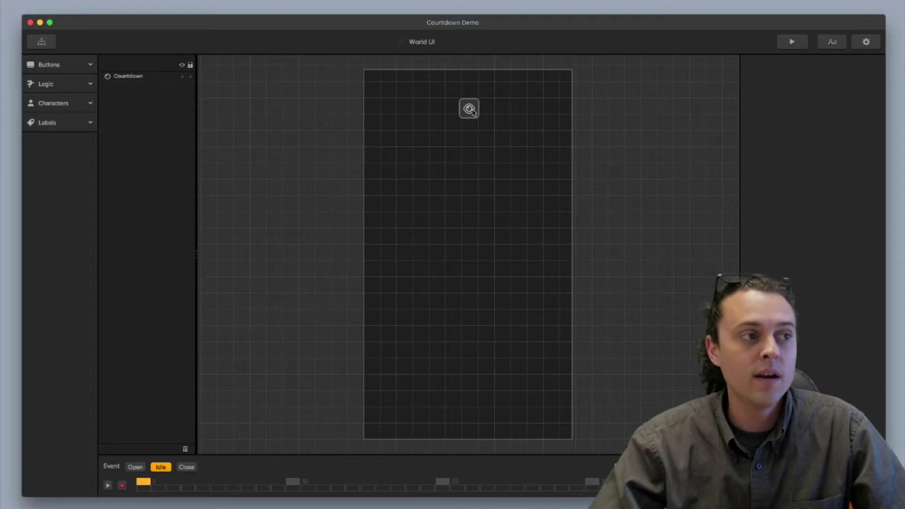
# Select the Countdown observer, nudge it slightly, and set its event type to Time Out (3000).
pyautogui.click(469, 109)
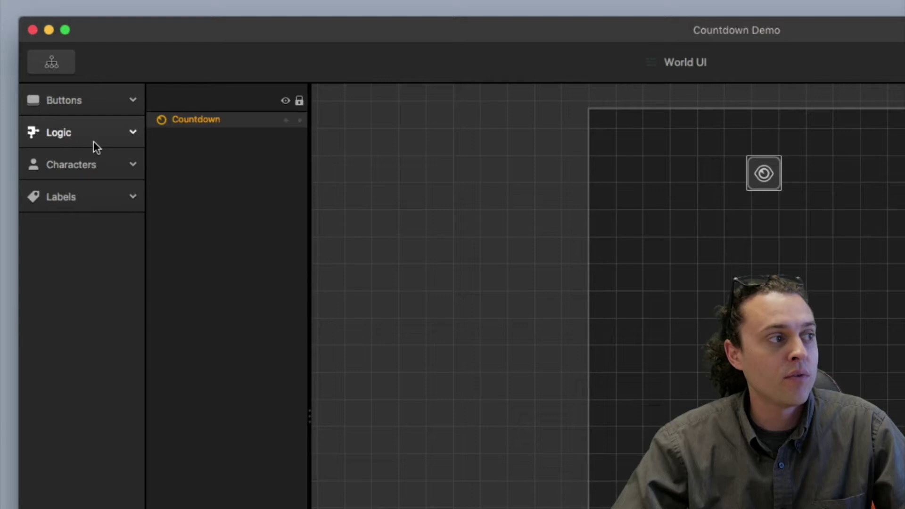
pyautogui.click(66, 89)
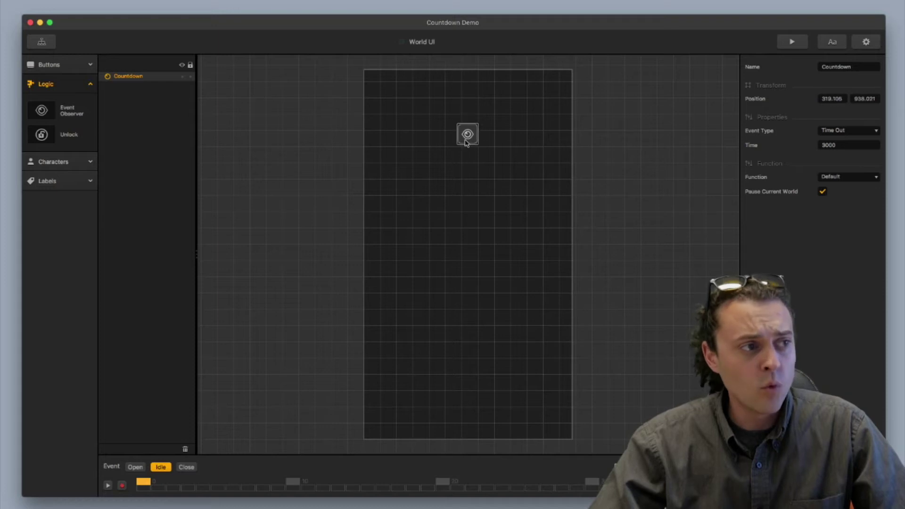
pyautogui.moveTo(464, 176); pyautogui.dragTo(466, 181)
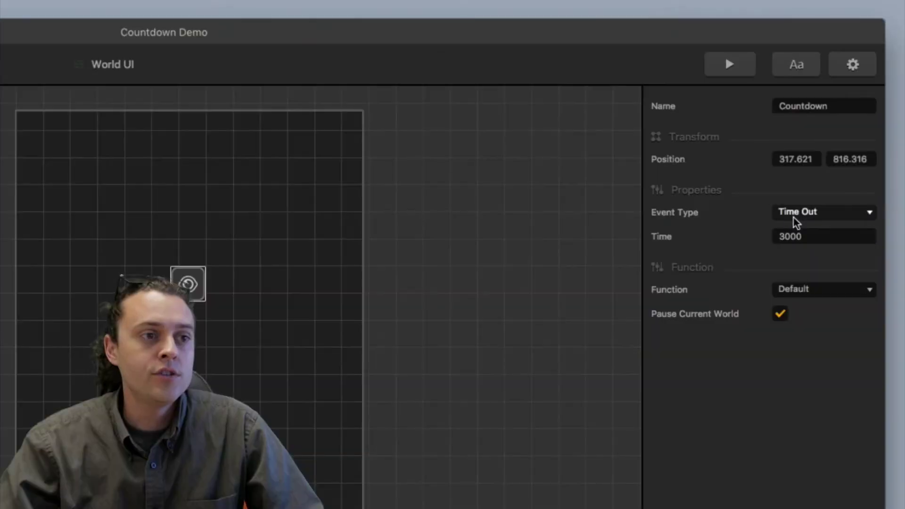
pyautogui.click(830, 132)
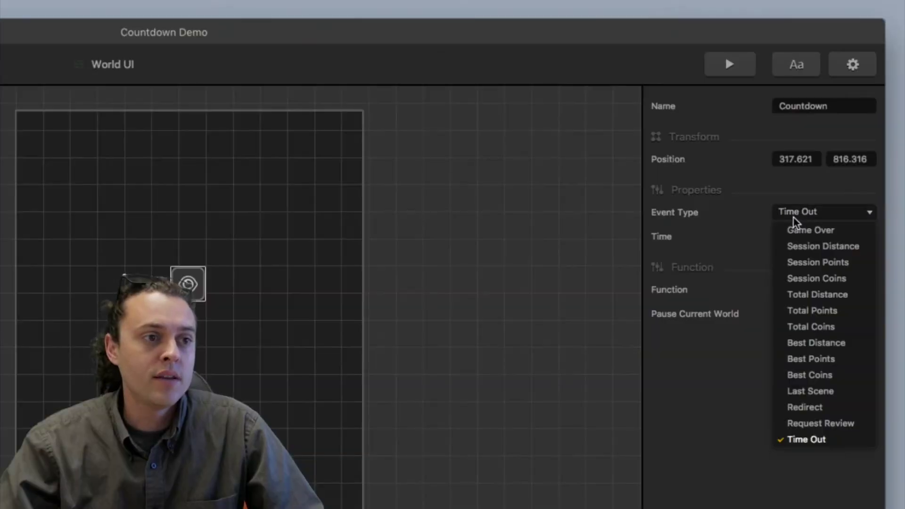
pyautogui.click(852, 441)
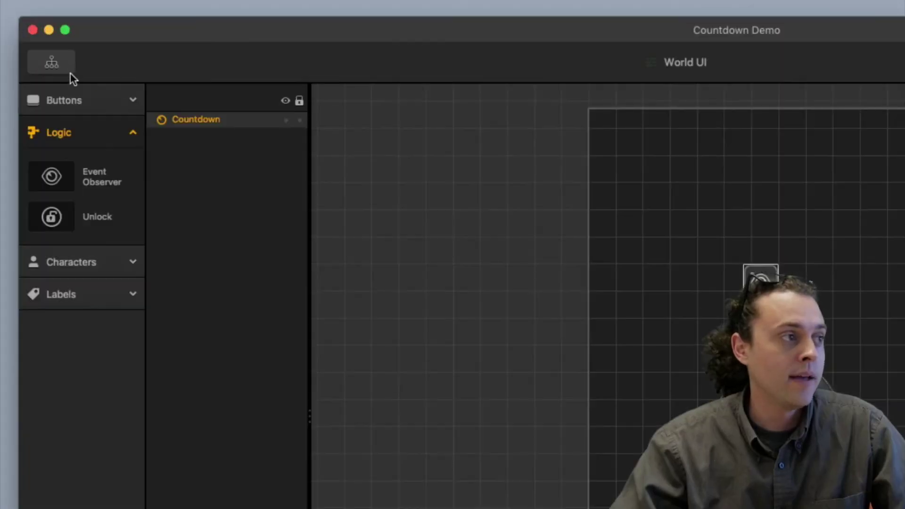
# Go back to the mind map, peek into World, and inspect the World node's properties.
pyautogui.click(58, 66)
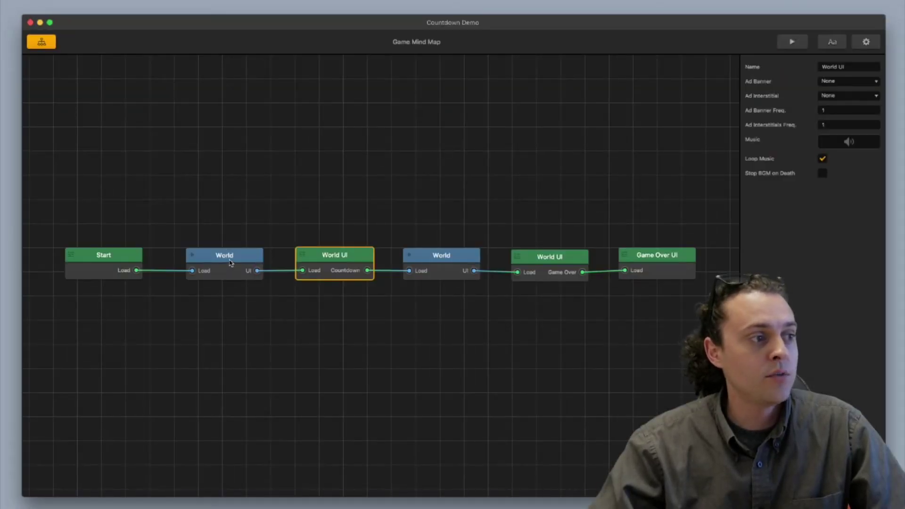
pyautogui.doubleClick(226, 260)
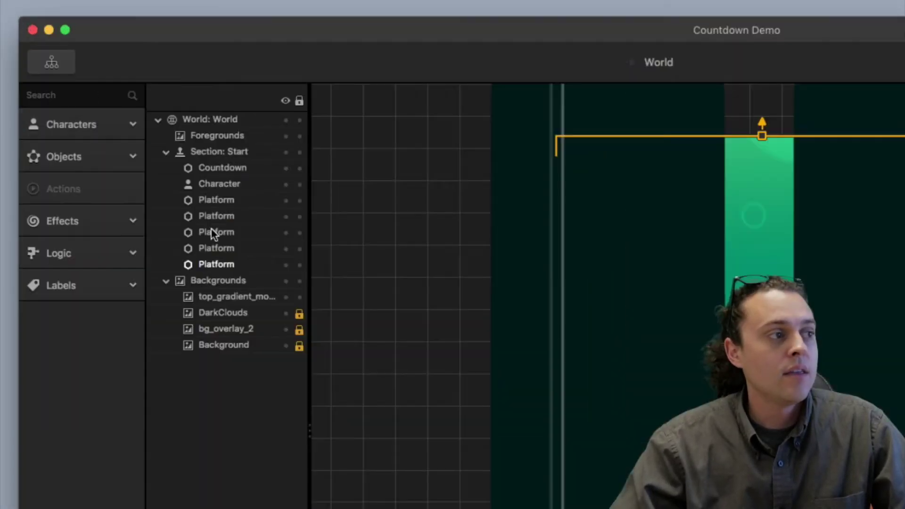
pyautogui.click(42, 41)
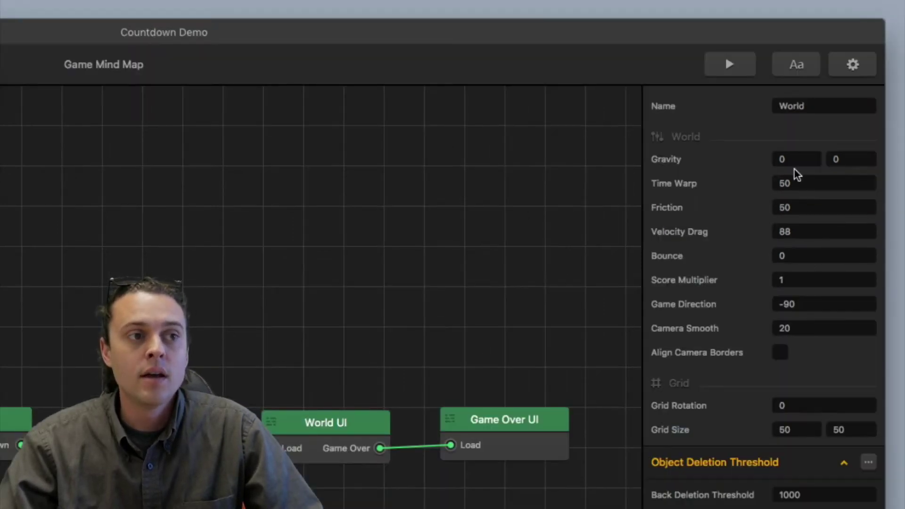
pyautogui.click(798, 177)
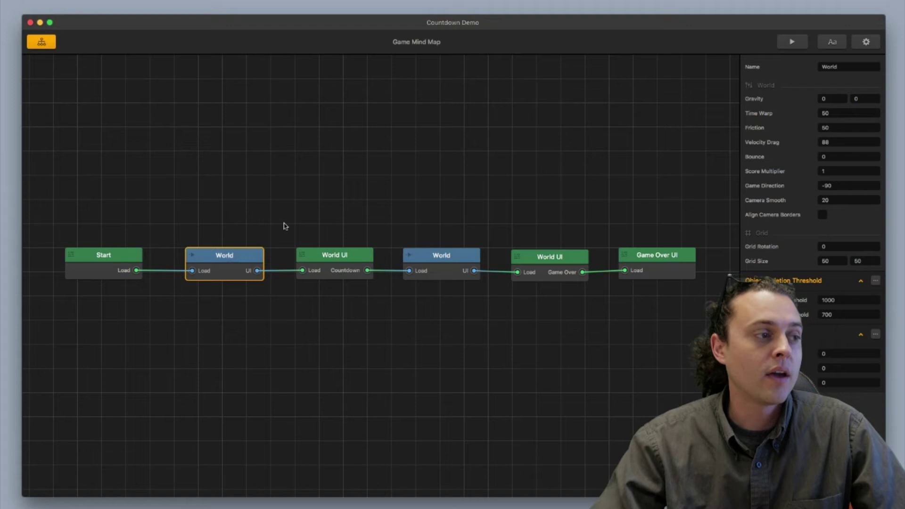
# Open the first World's level, select the '3' Countdown object, and pick the Countdown GO folder.
pyautogui.doubleClick(232, 258)
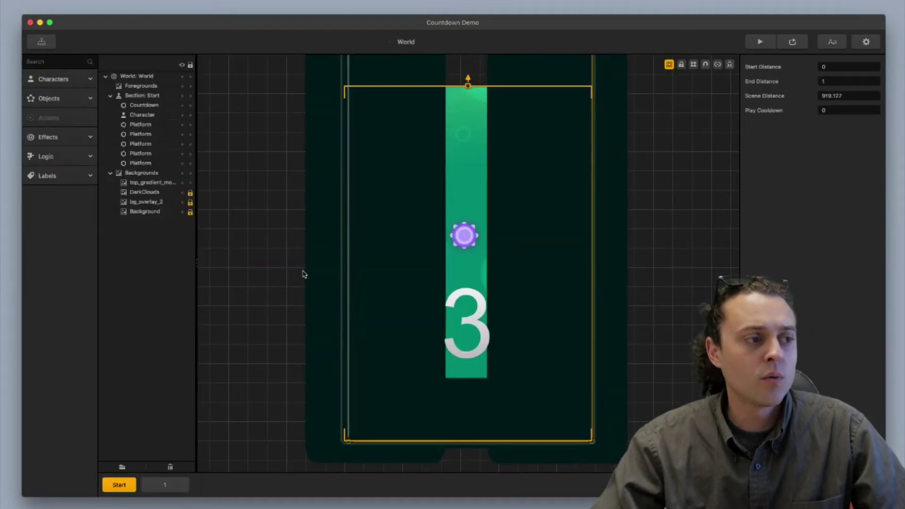
pyautogui.click(476, 322)
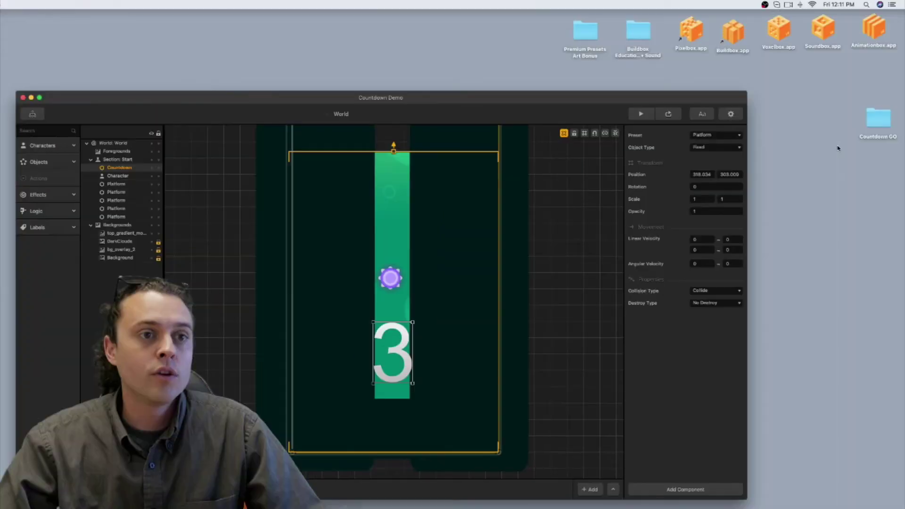
pyautogui.click(875, 120)
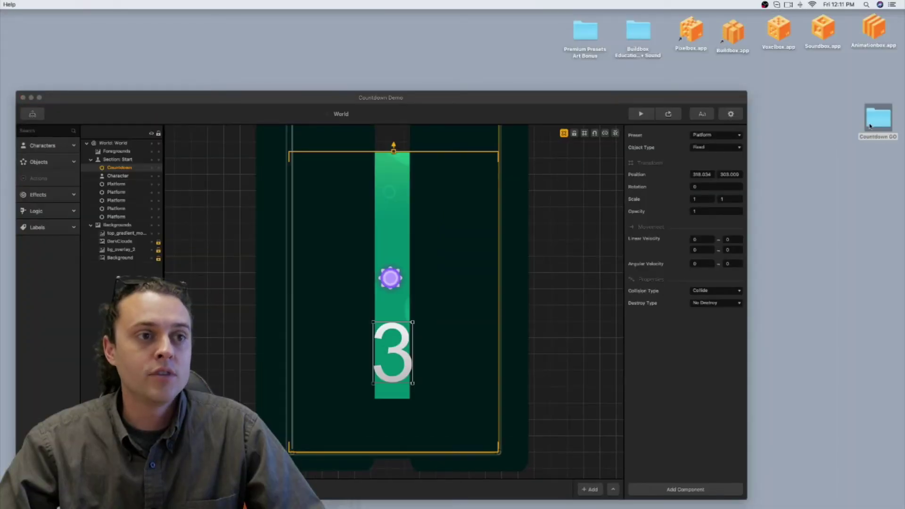
# Open the Countdown GO folder, move it aside, and preview images 01.png through 04.png.
pyautogui.doubleClick(869, 126)
pyautogui.moveTo(716, 138); pyautogui.dragTo(517, 171)
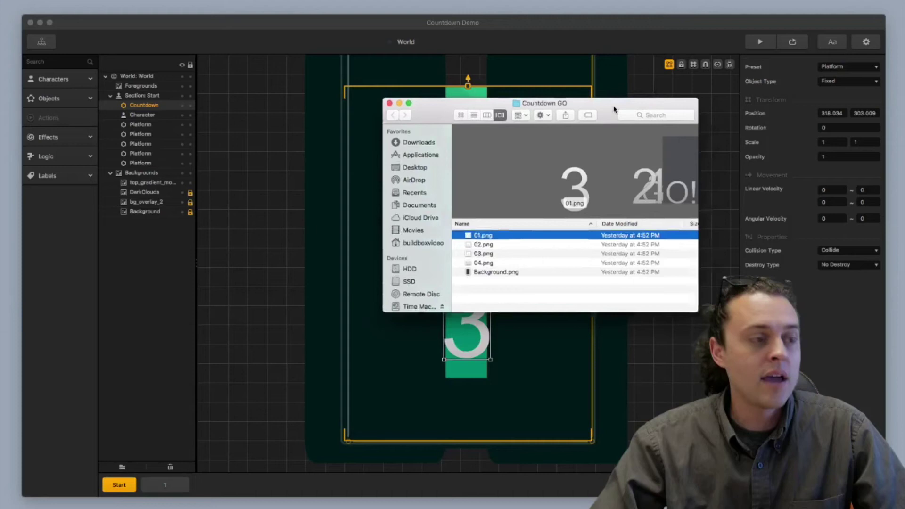
pyautogui.moveTo(613, 109); pyautogui.dragTo(476, 122)
pyautogui.click(378, 273)
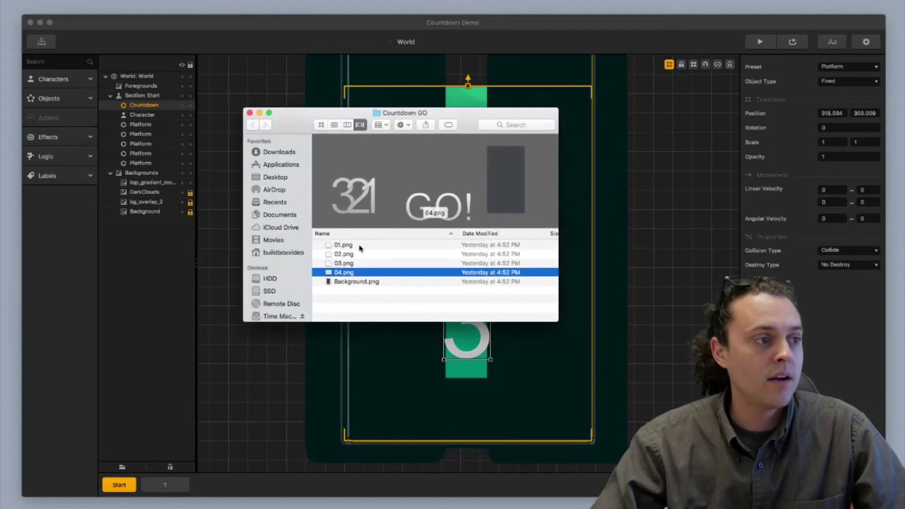
pyautogui.click(357, 246)
pyautogui.click(360, 255)
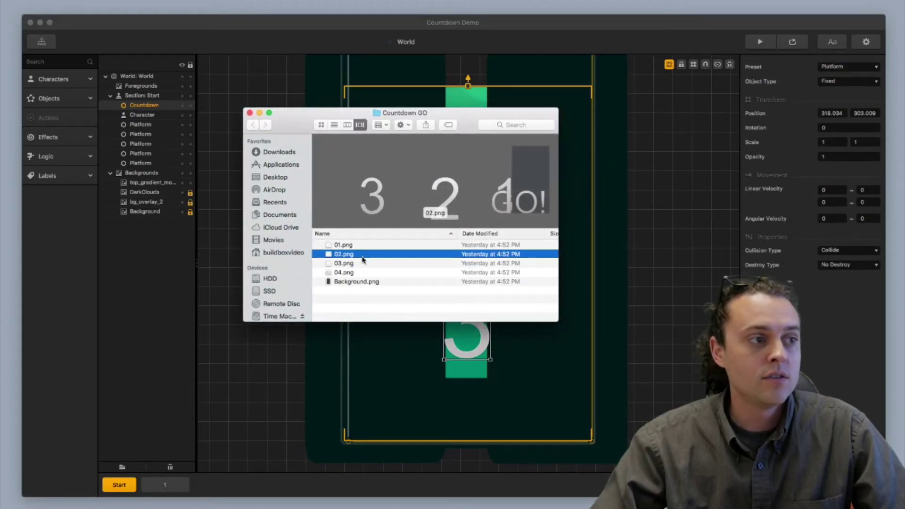
pyautogui.click(361, 263)
pyautogui.click(362, 273)
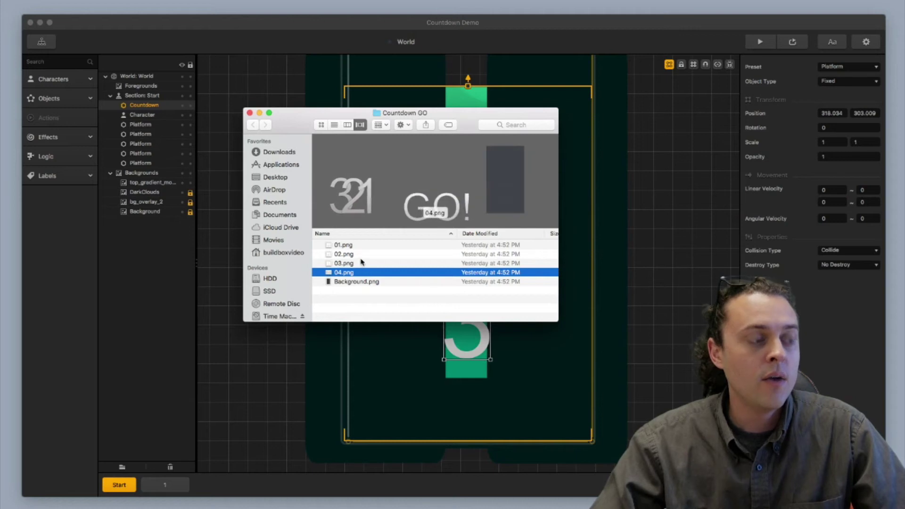
pyautogui.click(338, 248)
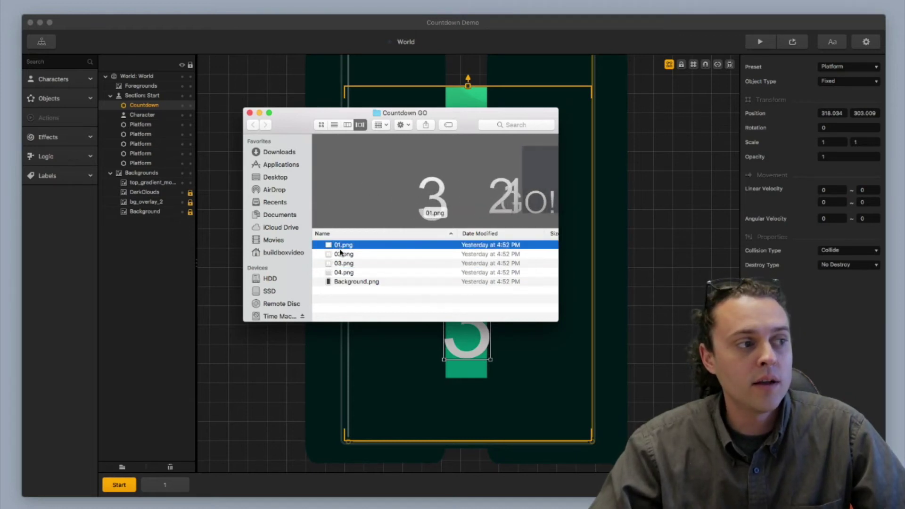
pyautogui.click(340, 255)
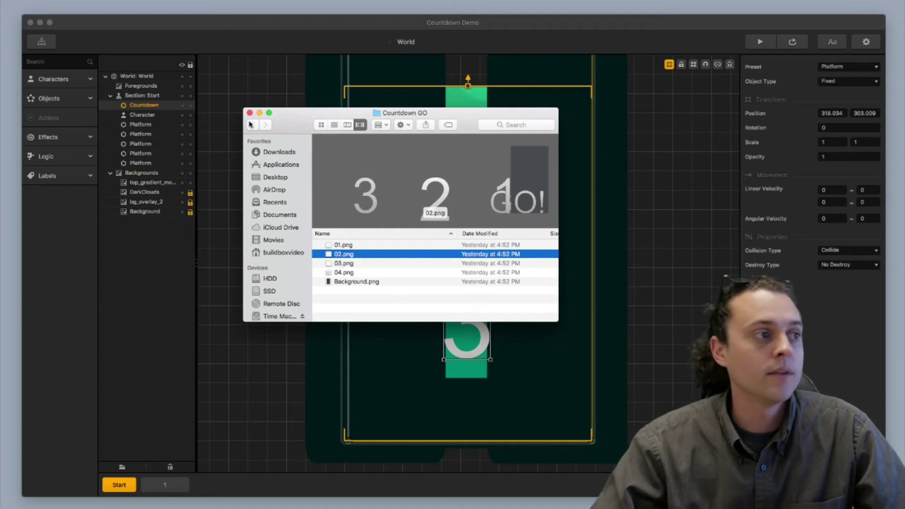
# Select 01.png to 04.png and drag them into the BuildBox level.
pyautogui.click(351, 246)
pyautogui.keyDown('shift'); pyautogui.click(357, 271); pyautogui.keyUp('shift')
pyautogui.moveTo(357, 273); pyautogui.dragTo(381, 273)
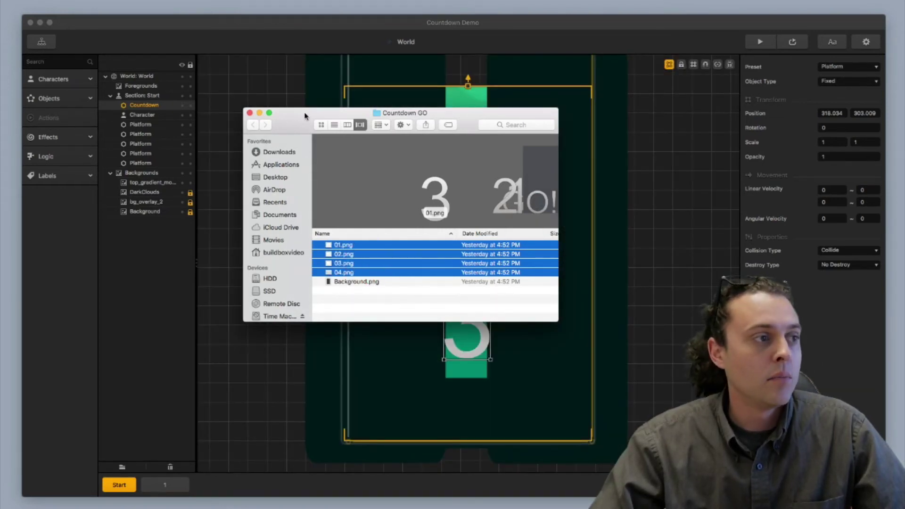
# Expand the Objects list and select the Countdown asset to show its animation settings.
pyautogui.click(250, 114)
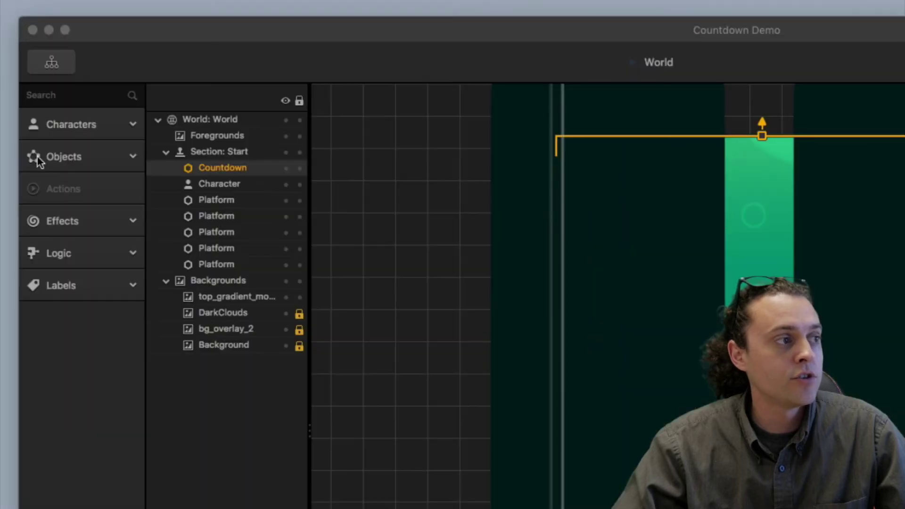
pyautogui.click(49, 99)
pyautogui.click(113, 285)
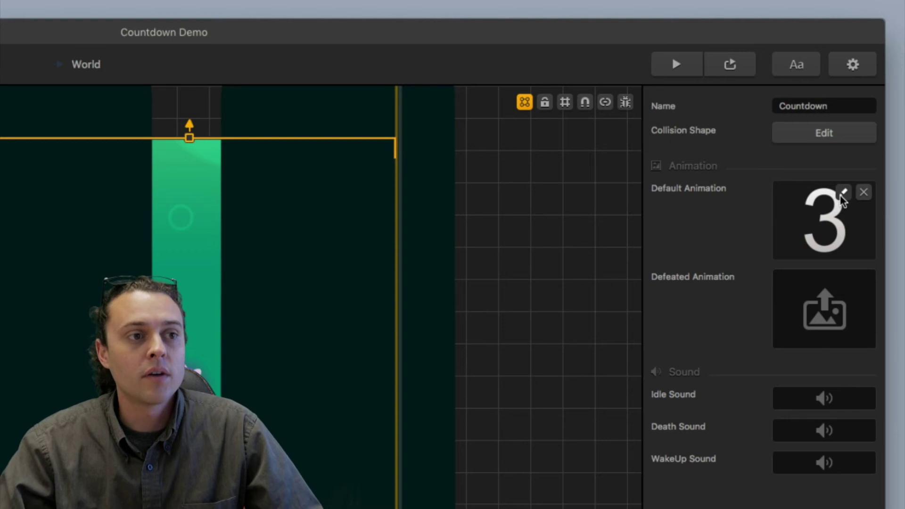
# Review the Countdown's default animation frames at 0.05 speed, then return to the mind map.
pyautogui.click(843, 193)
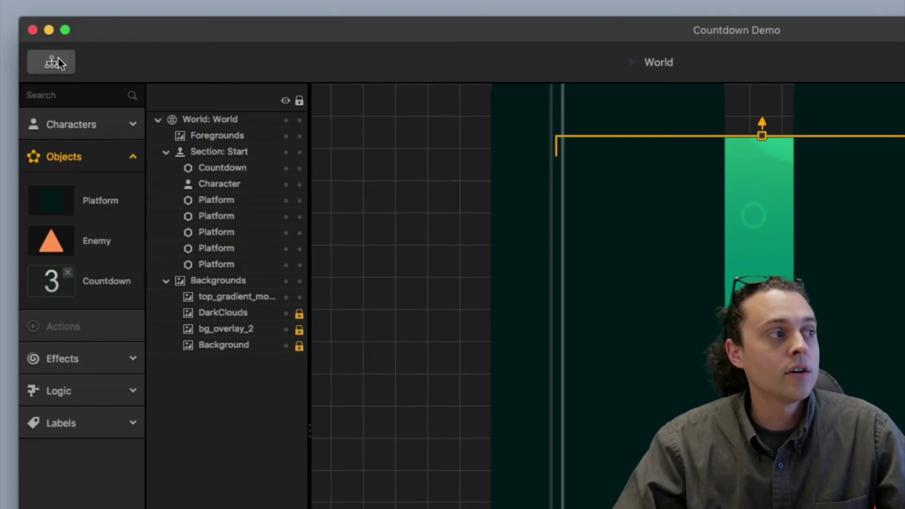
pyautogui.click(56, 59)
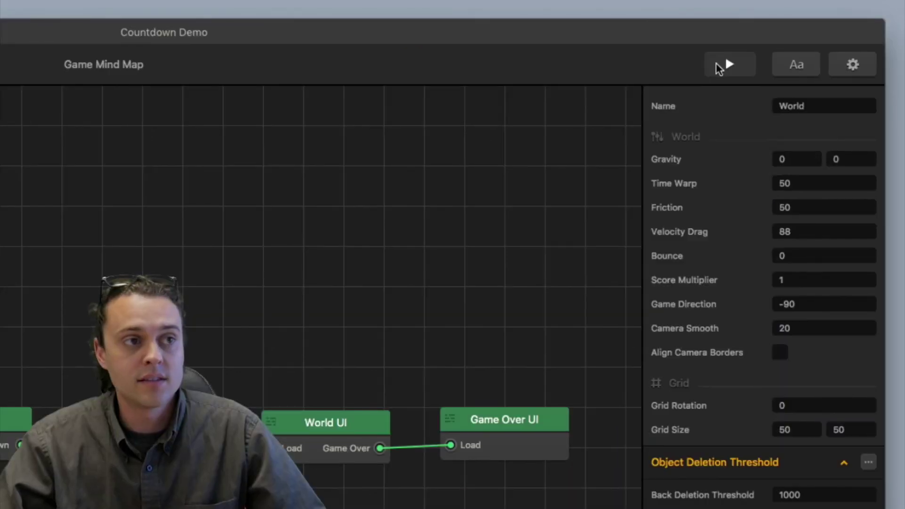
# Play the game to watch the 3-2-1 countdown before the level starts.
pyautogui.click(791, 42)
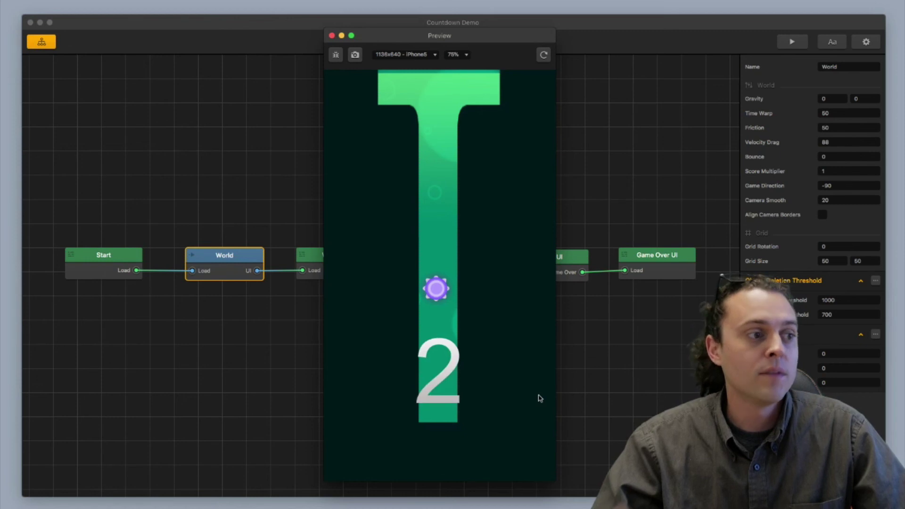